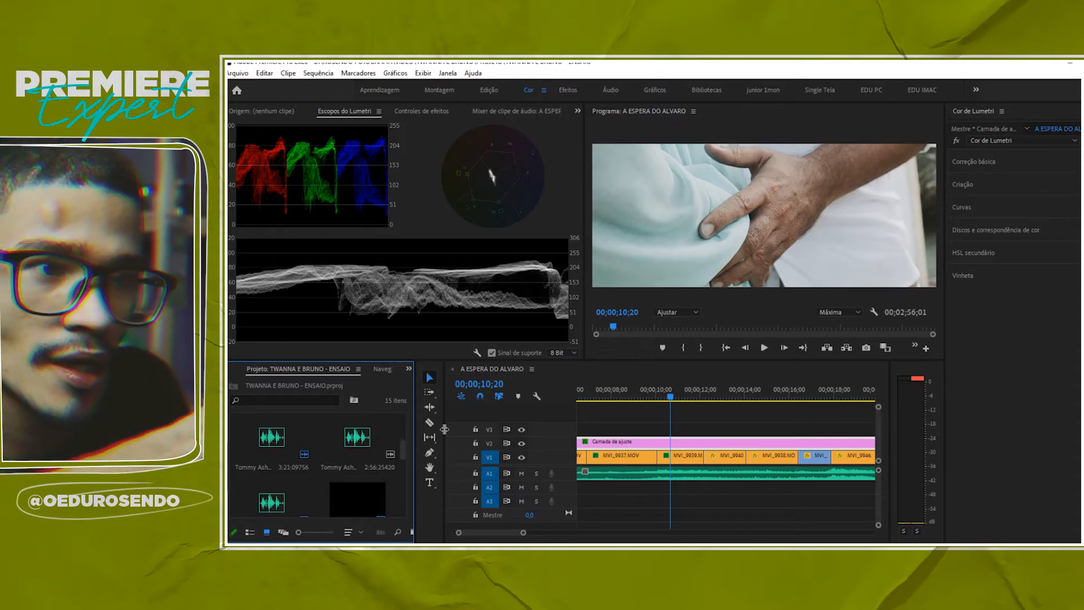
Save the project and examine how far the adjustment layer extends over the clips in the A ESPERA DO ALVARO sequence
{"action": "key", "text": "ctrl+s"}
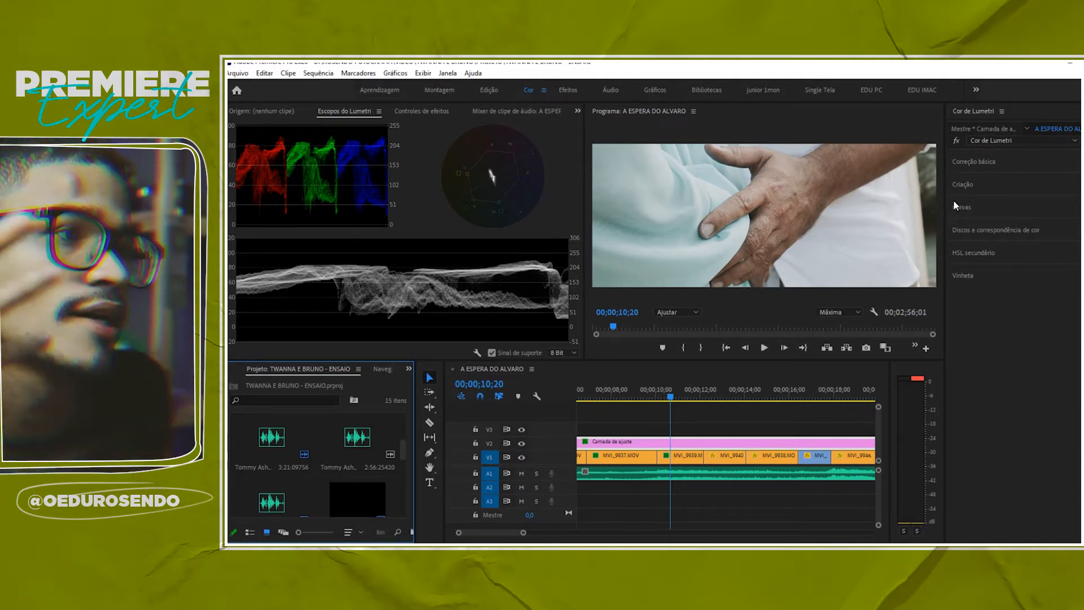
{"action": "left_click", "coordinate": [763, 428]}
{"action": "left_click", "coordinate": [744, 441]}
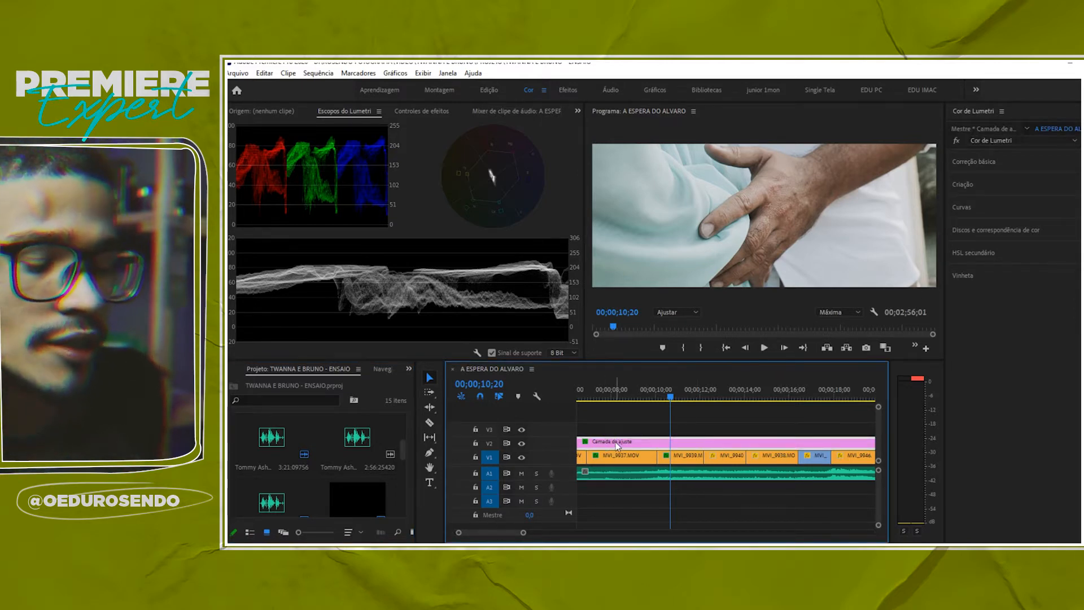
{"action": "key", "text": "minus"}
{"action": "key", "text": "minus"}
{"action": "key", "text": "minus"}
{"action": "key", "text": "minus"}
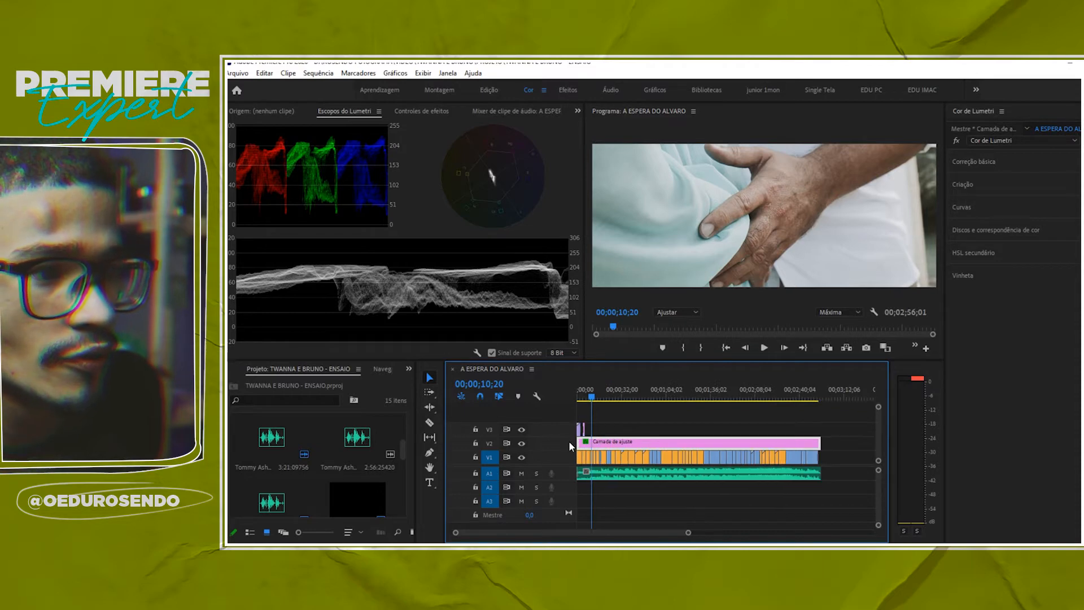
{"action": "key", "text": "equal"}
{"action": "key", "text": "equal"}
{"action": "key", "text": "equal"}
{"action": "key", "text": "equal"}
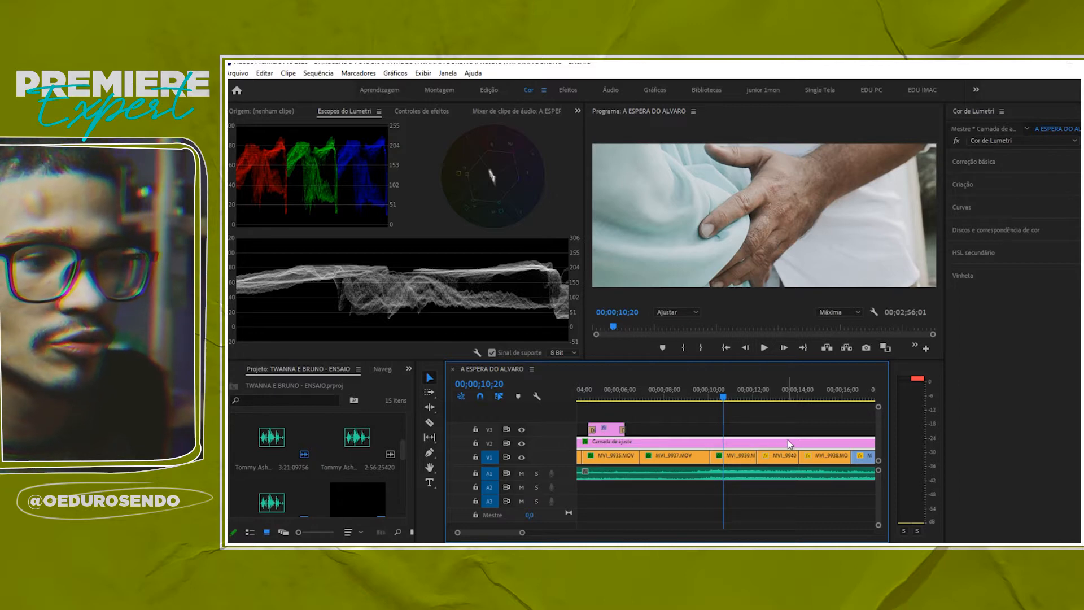
Load the Pessoa.cube LUT from the LUTS folder as the creative Look on the adjustment layer above the clips
{"action": "left_click", "coordinate": [716, 459]}
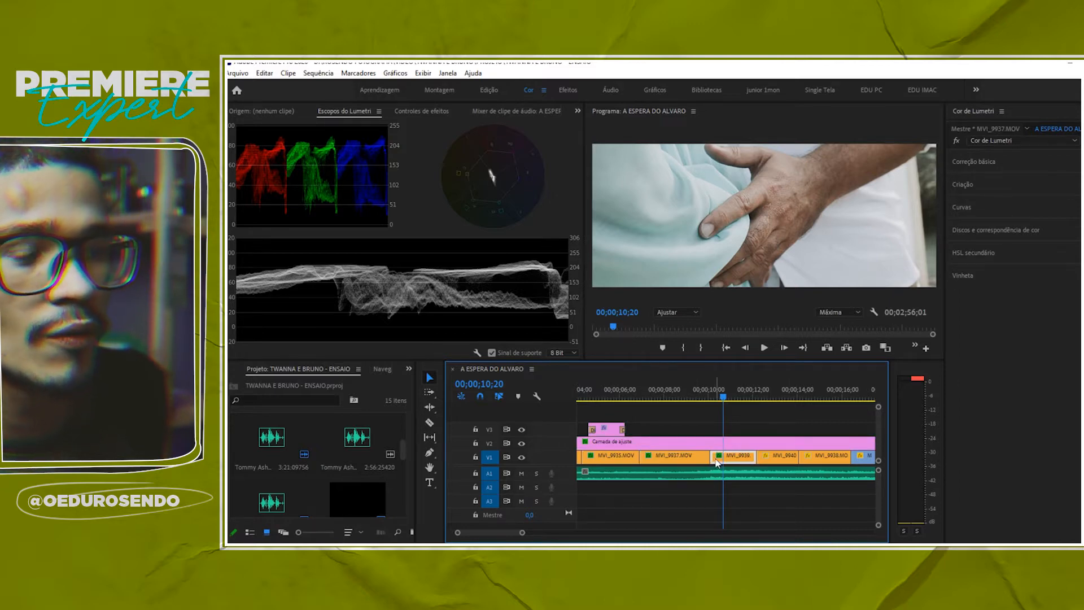
{"action": "left_click", "coordinate": [682, 473]}
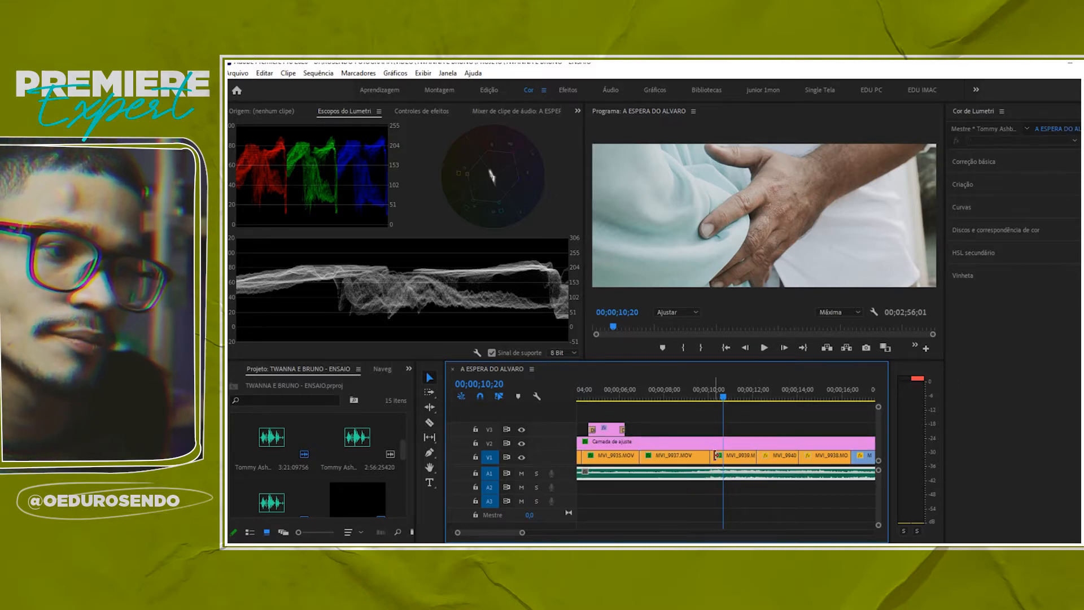
{"action": "left_click", "coordinate": [730, 440]}
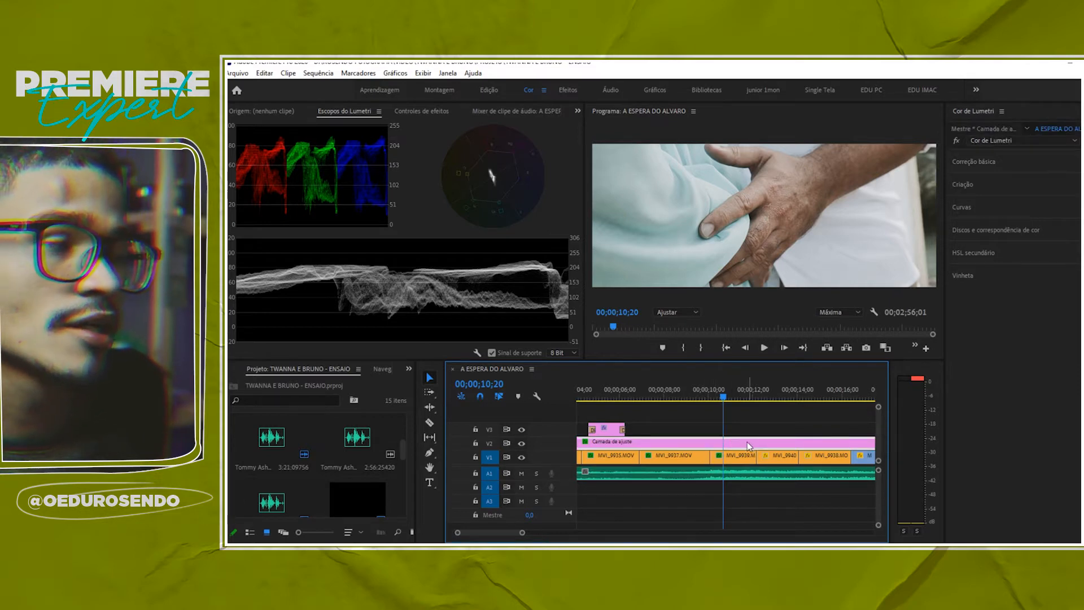
{"action": "key", "text": "="}
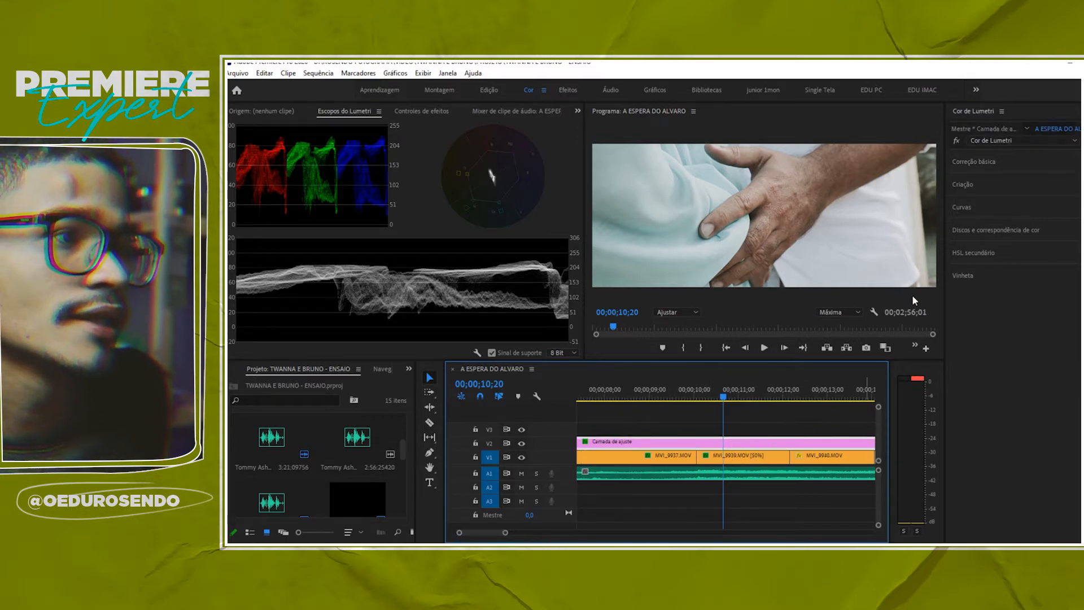
{"action": "left_click", "coordinate": [973, 186]}
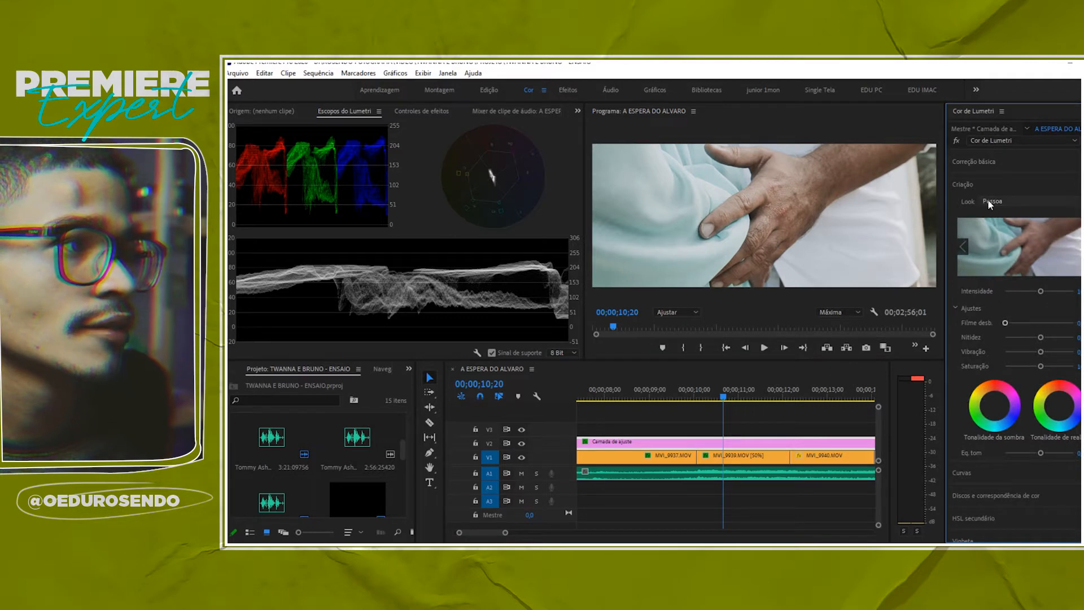
{"action": "left_click", "coordinate": [993, 202]}
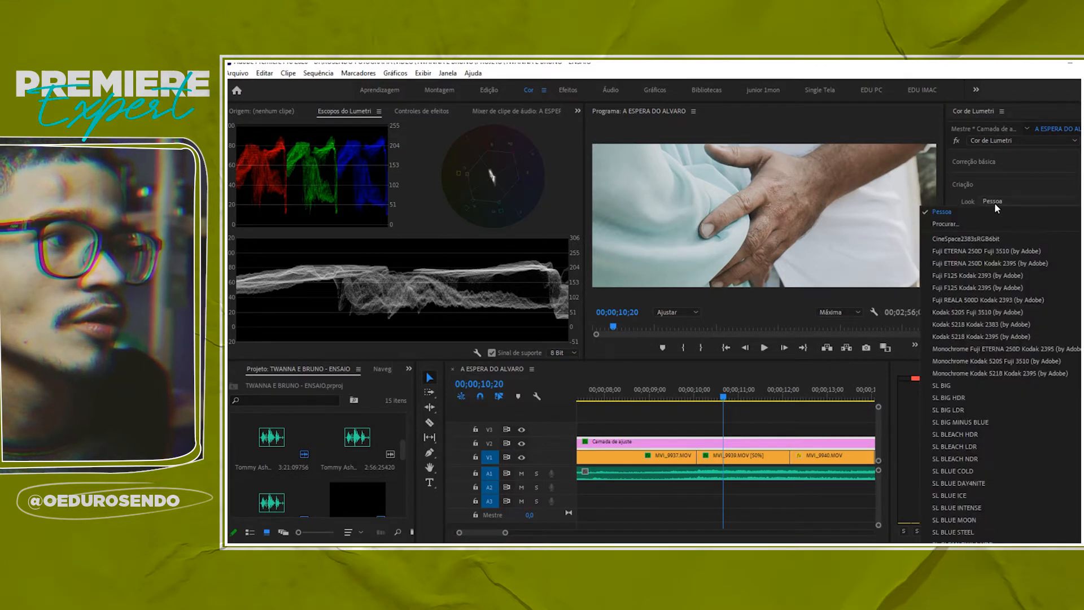
{"action": "left_click", "coordinate": [947, 223]}
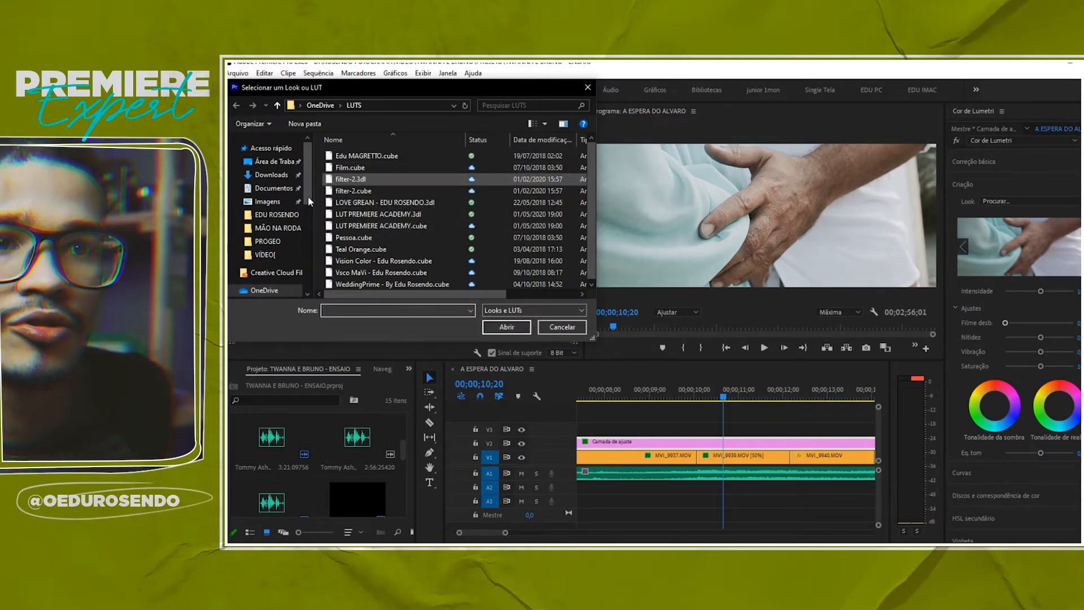
{"action": "left_click", "coordinate": [371, 239]}
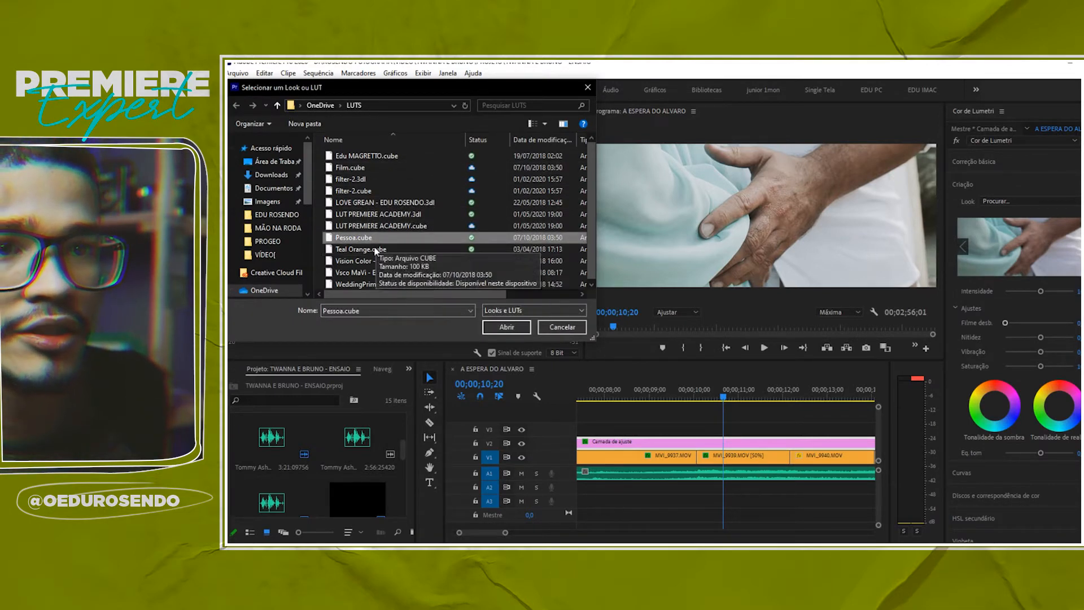
{"action": "left_click", "coordinate": [491, 329]}
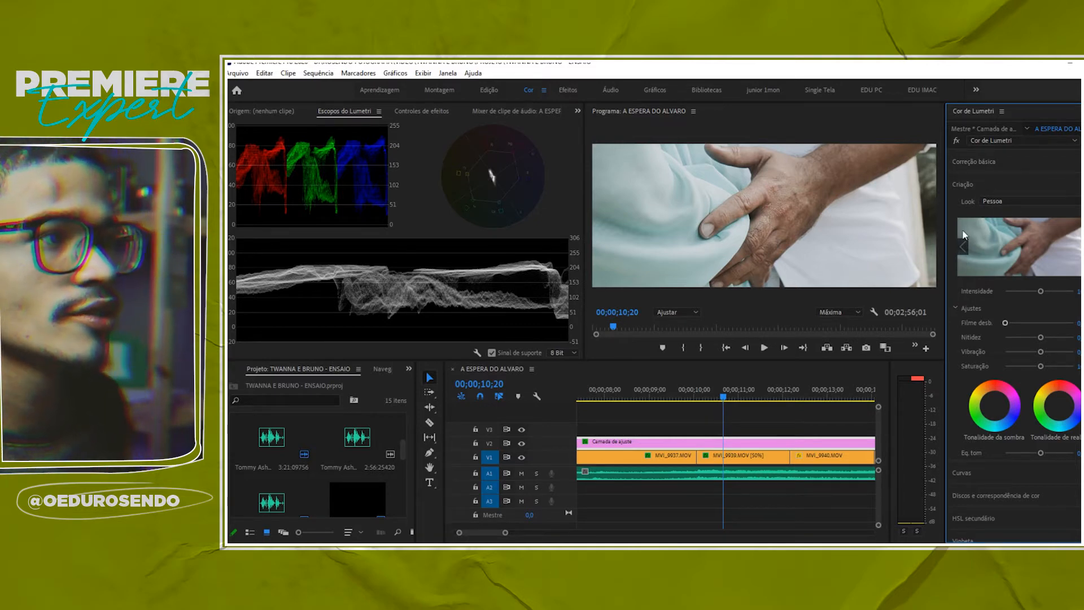
Slightly lower the Exposure in the Lumetri basic correction of the MVI_9939.MOV clip beneath the adjustment layer
{"action": "left_click", "coordinate": [735, 450]}
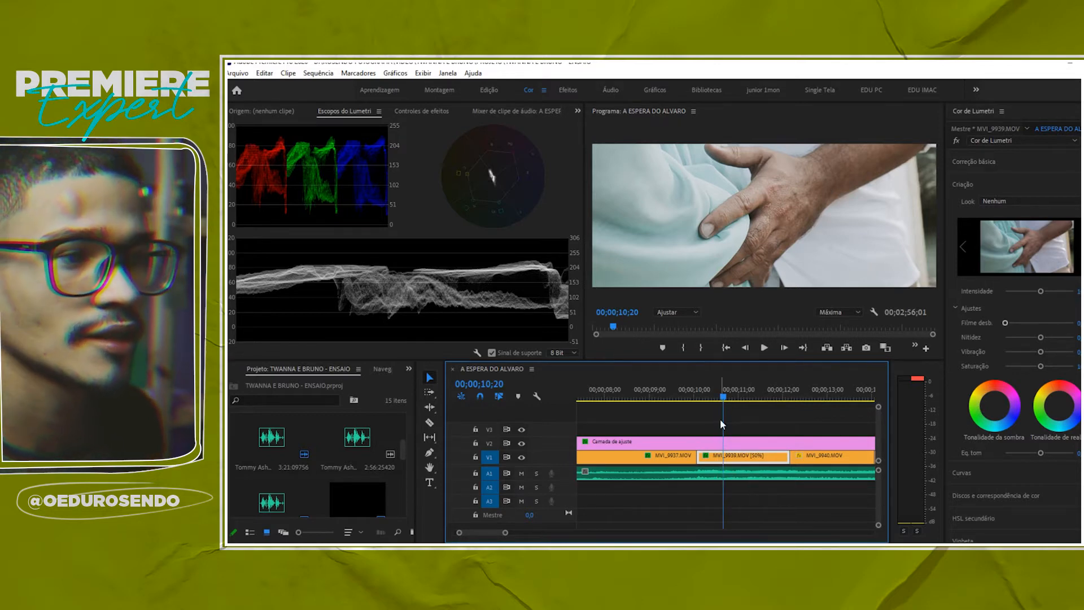
{"action": "left_click", "coordinate": [805, 395]}
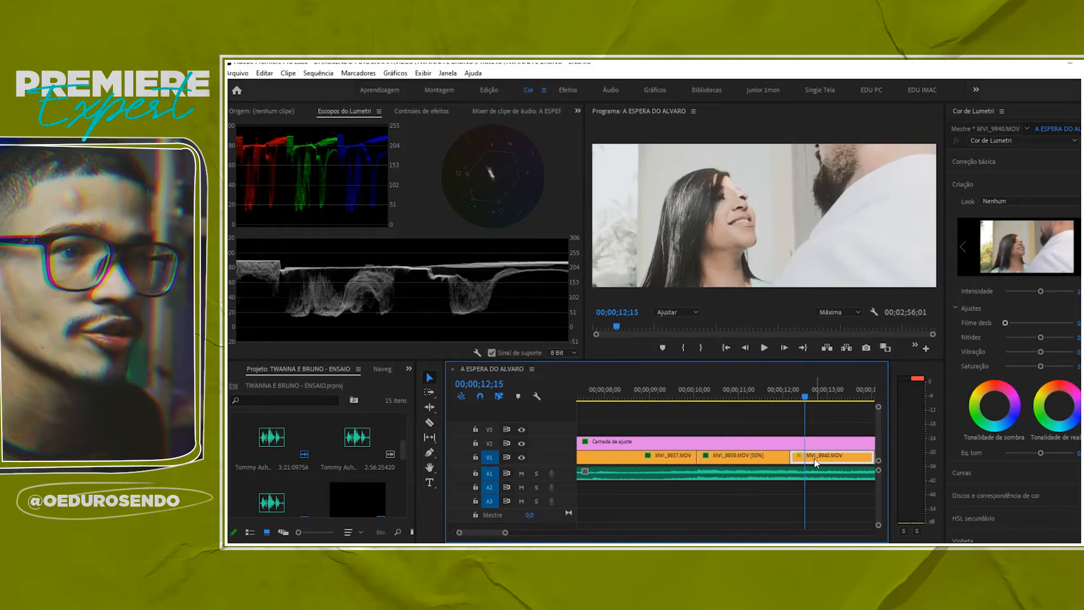
{"action": "left_click", "coordinate": [734, 387]}
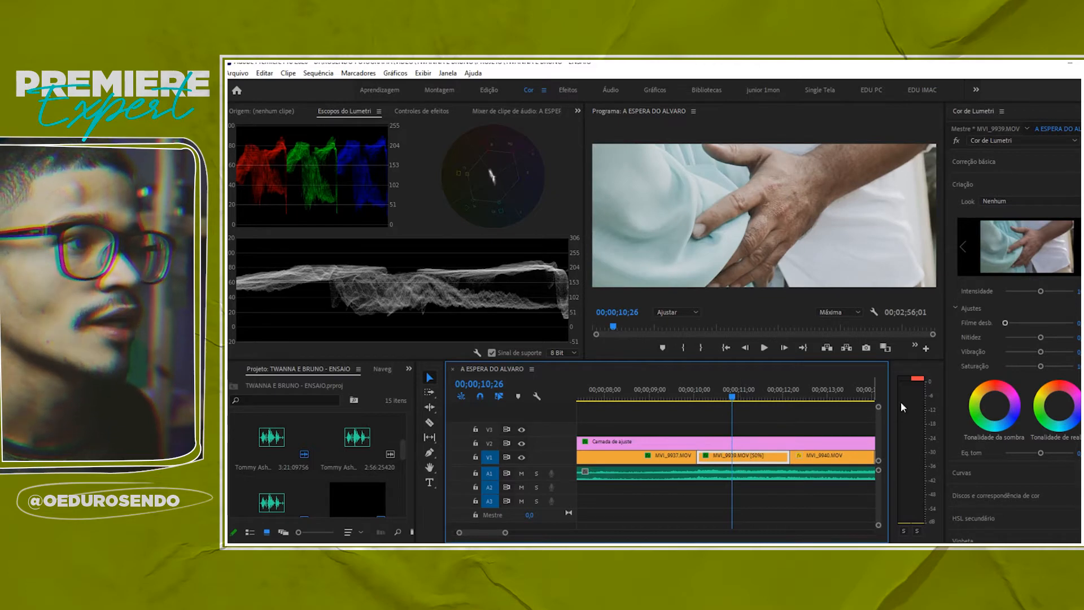
{"action": "left_click", "coordinate": [987, 168]}
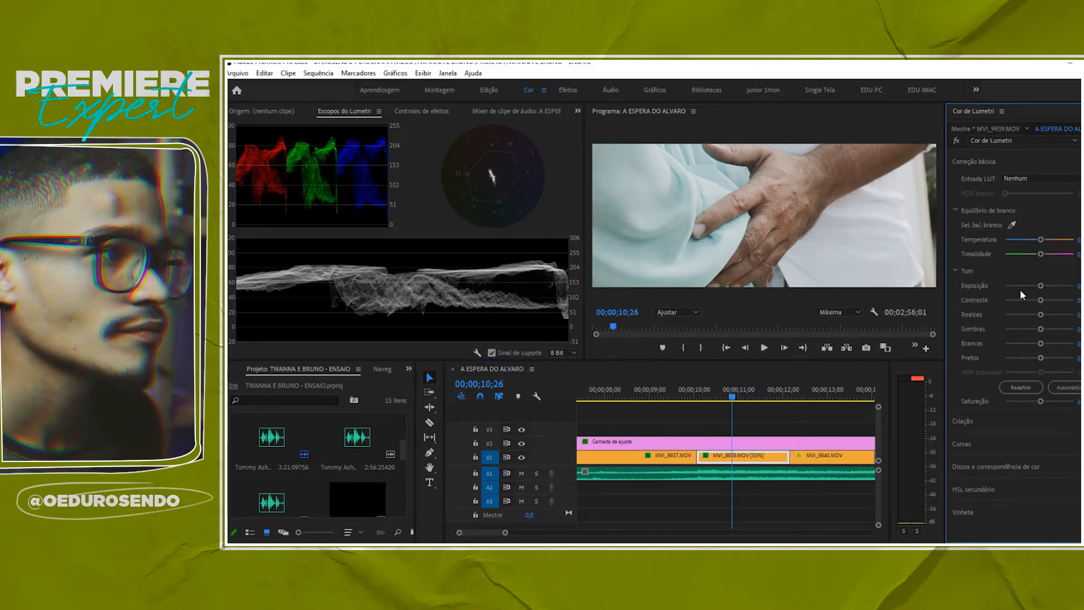
{"action": "left_click_drag", "start_coordinate": [1040, 285], "coordinate": [1033, 288]}
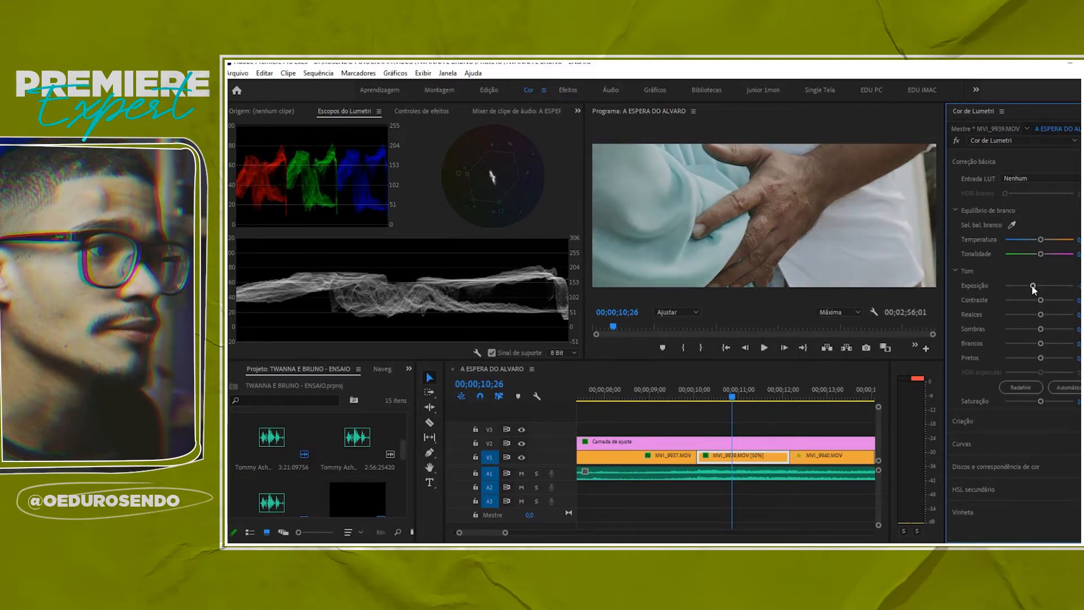
{"action": "double_click", "coordinate": [1033, 288]}
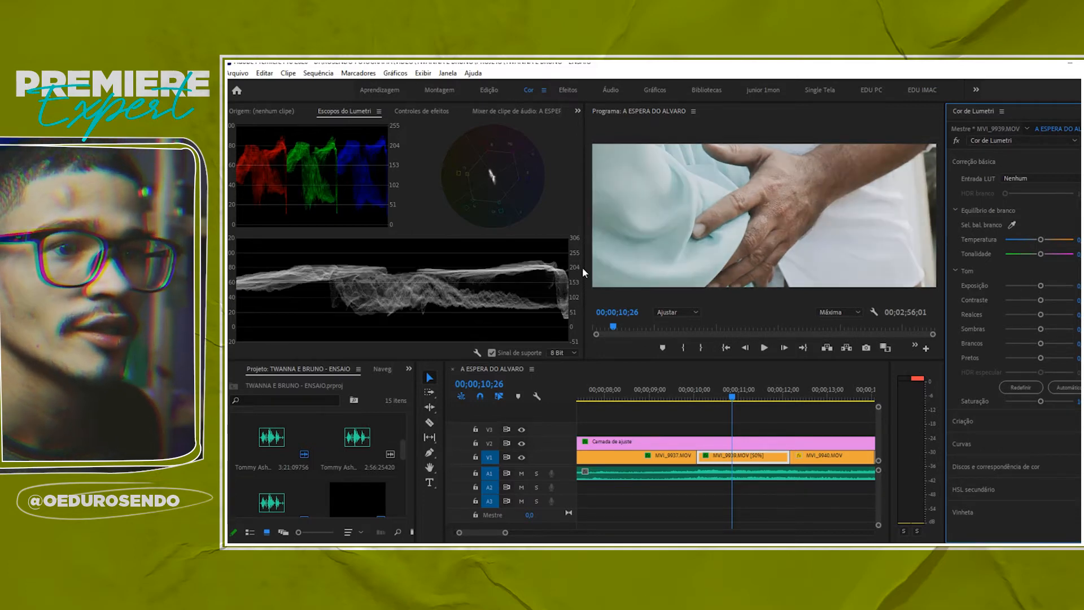
{"action": "left_click_drag", "start_coordinate": [1037, 286], "coordinate": [1034, 288]}
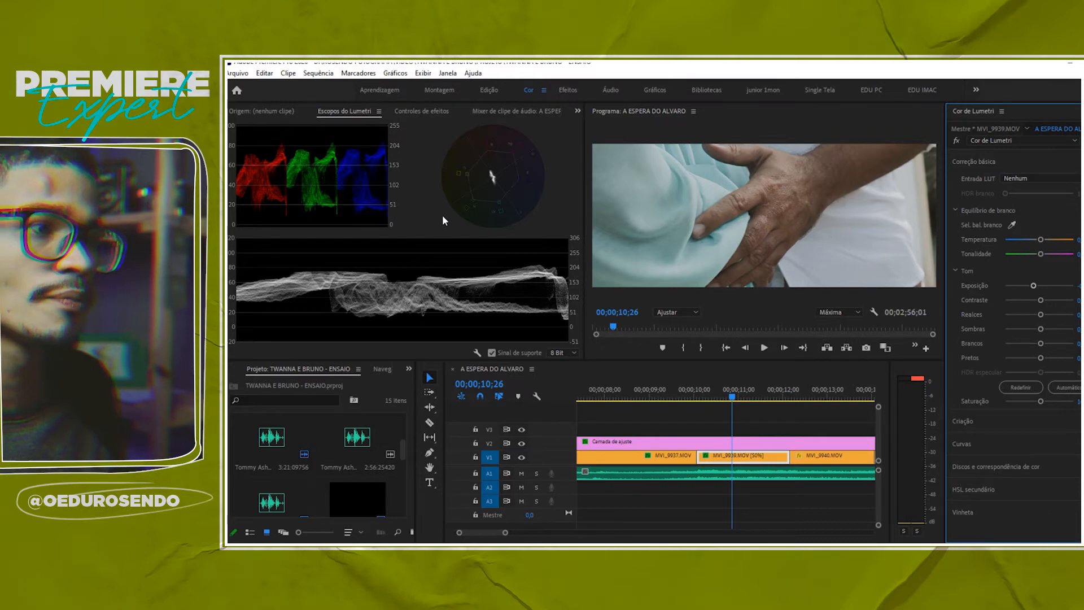
Adjust the tone of MVI_9939.MOV by raising Contrast, Highlights and Shadows and lowering Whites and Blacks
{"action": "left_click_drag", "start_coordinate": [1040, 300], "coordinate": [1048, 305]}
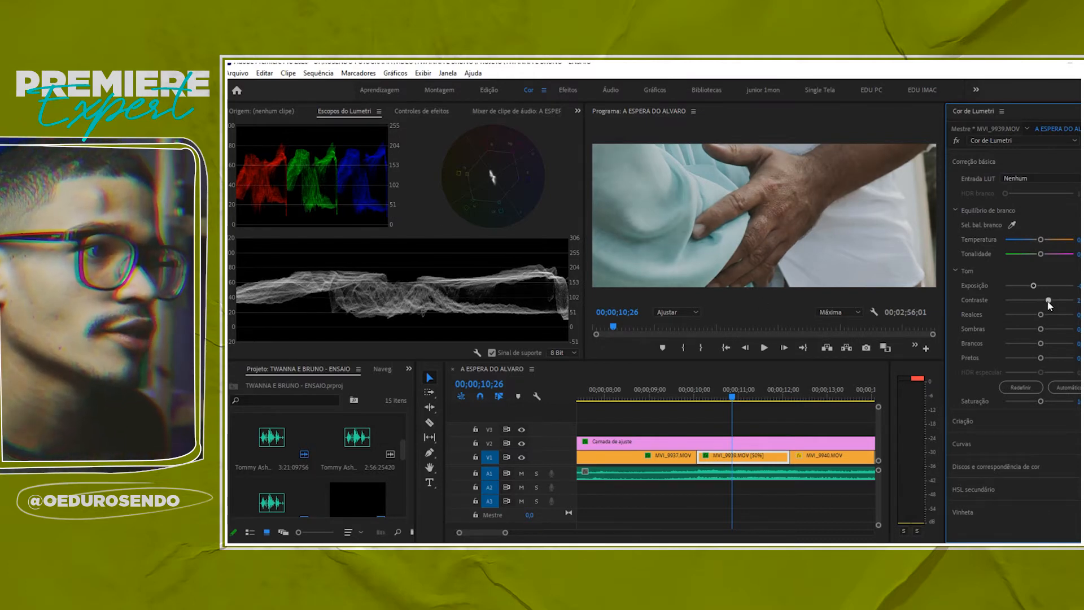
{"action": "left_click_drag", "start_coordinate": [1048, 305], "coordinate": [1054, 305]}
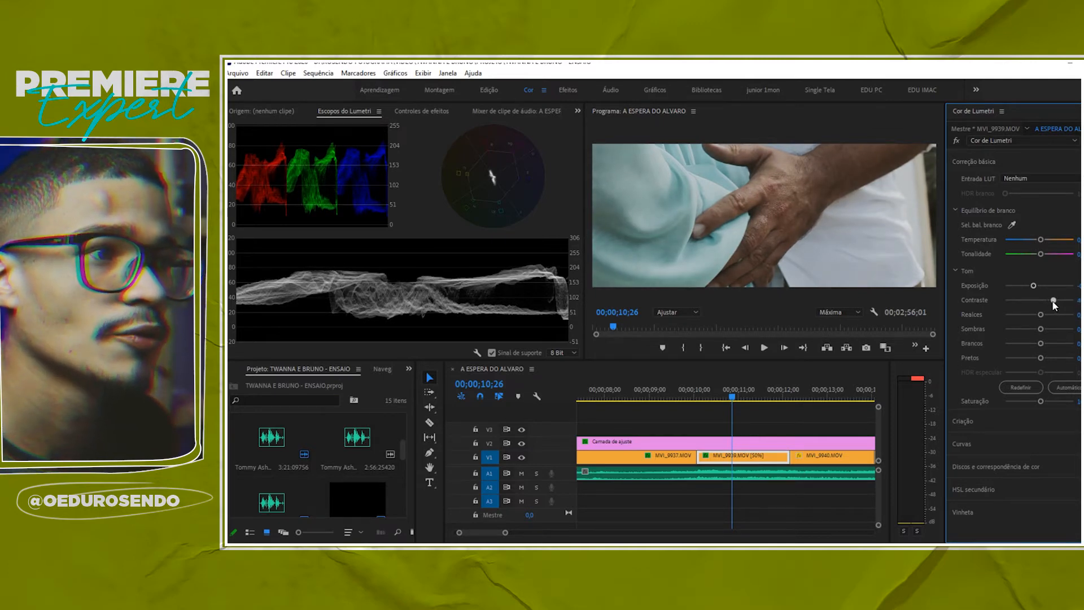
{"action": "left_click_drag", "start_coordinate": [1041, 315], "coordinate": [1028, 357]}
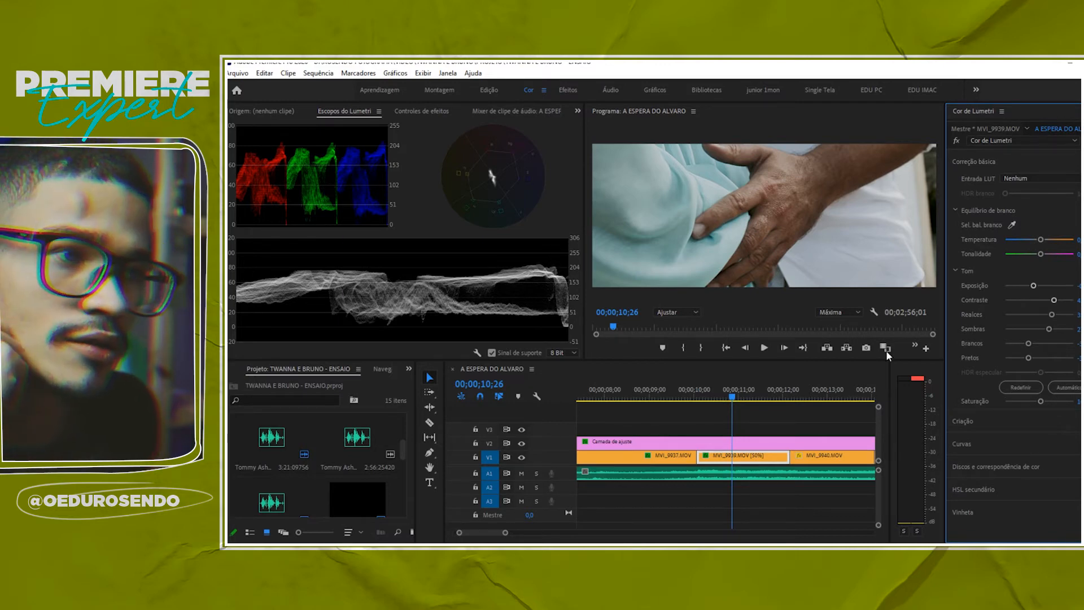
{"action": "mouse_move", "coordinate": [1027, 343]}
{"action": "left_mouse_down"}
{"action": "mouse_move", "coordinate": [1057, 344]}
{"action": "mouse_move", "coordinate": [1047, 344]}
{"action": "left_mouse_up"}
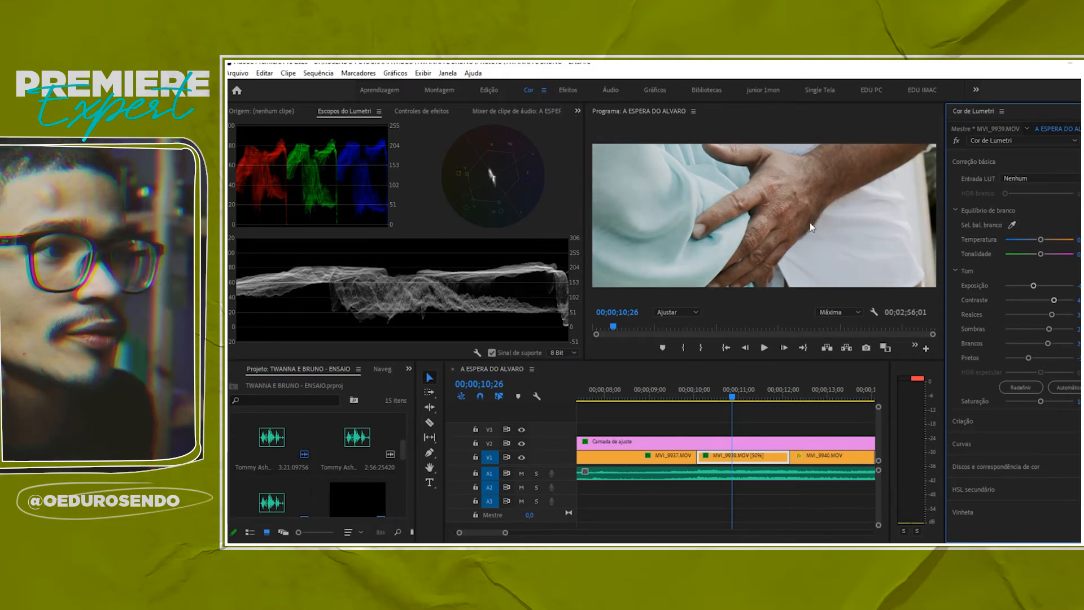
{"action": "left_click_drag", "start_coordinate": [1047, 343], "coordinate": [1025, 344]}
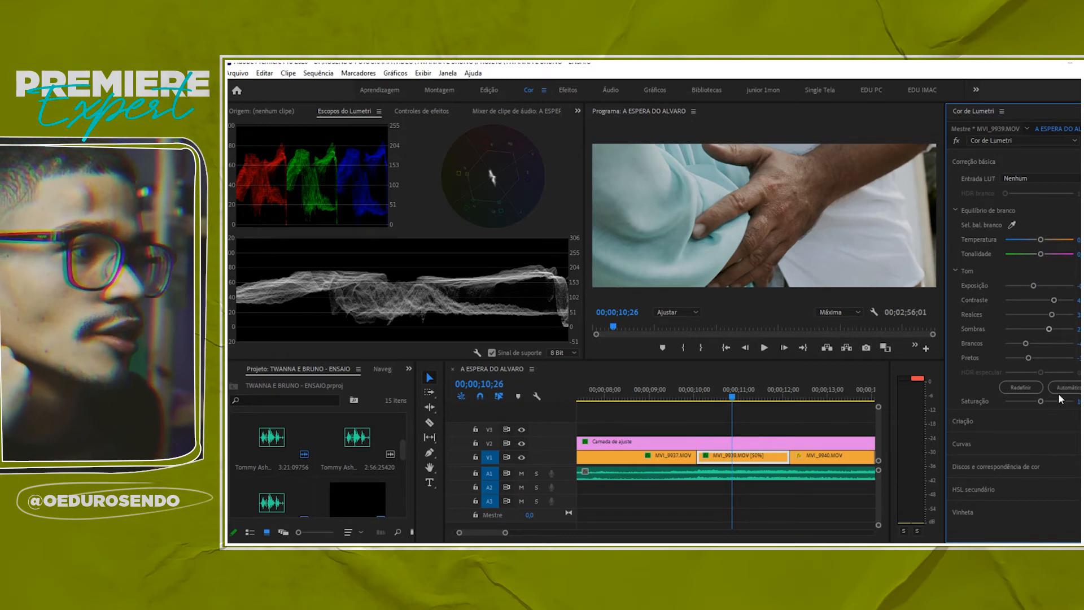
Raise the saturation of MVI_9939.MOV and shift its white balance slightly toward blue and green
{"action": "left_click_drag", "start_coordinate": [1045, 401], "coordinate": [1050, 406]}
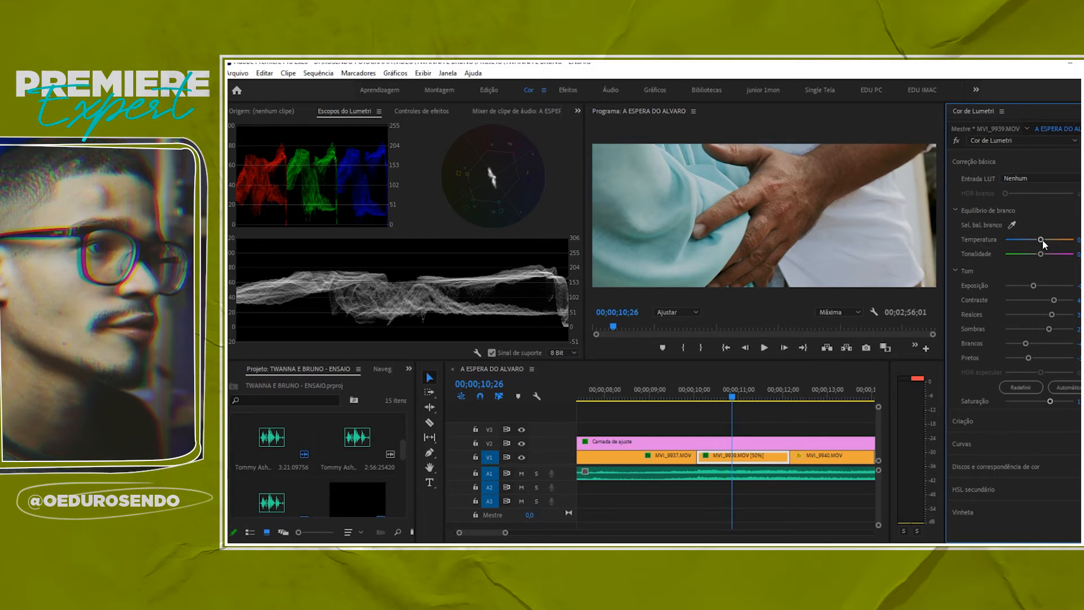
{"action": "left_click_drag", "start_coordinate": [1042, 243], "coordinate": [1037, 254]}
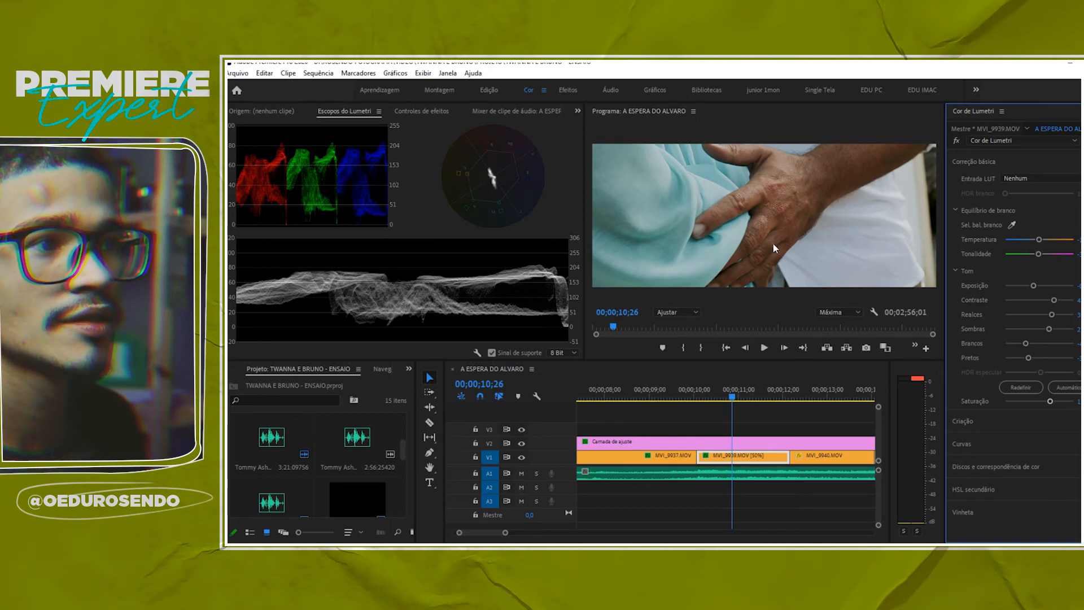
Save the project and play back the graded MVI_9939.MOV clip from its start at 00;00;10;02
{"action": "left_click", "coordinate": [696, 394]}
{"action": "key", "text": "ctrl+s"}
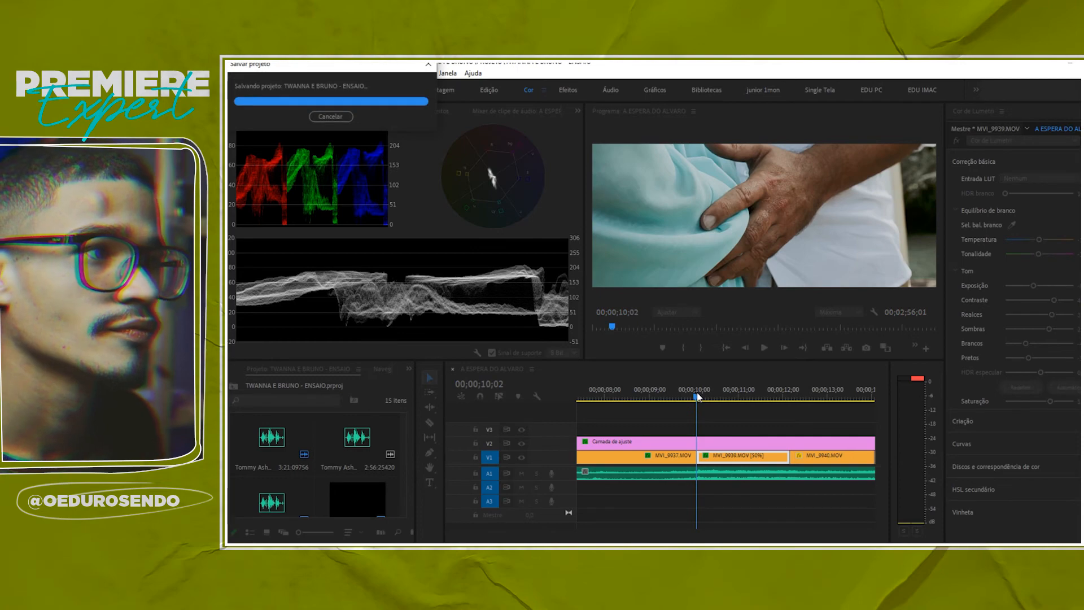
{"action": "key", "text": "space"}
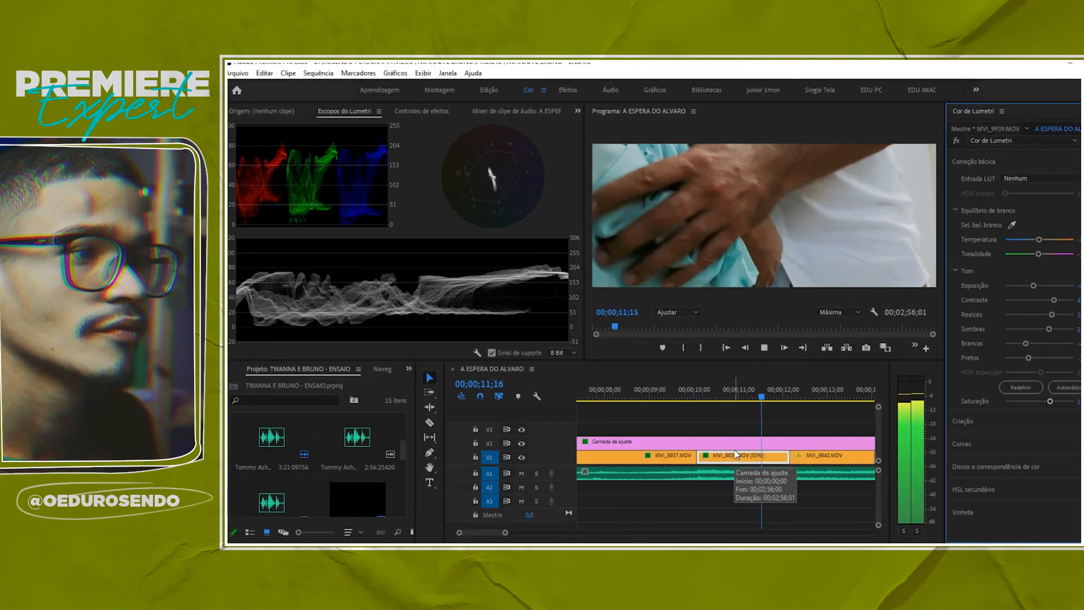